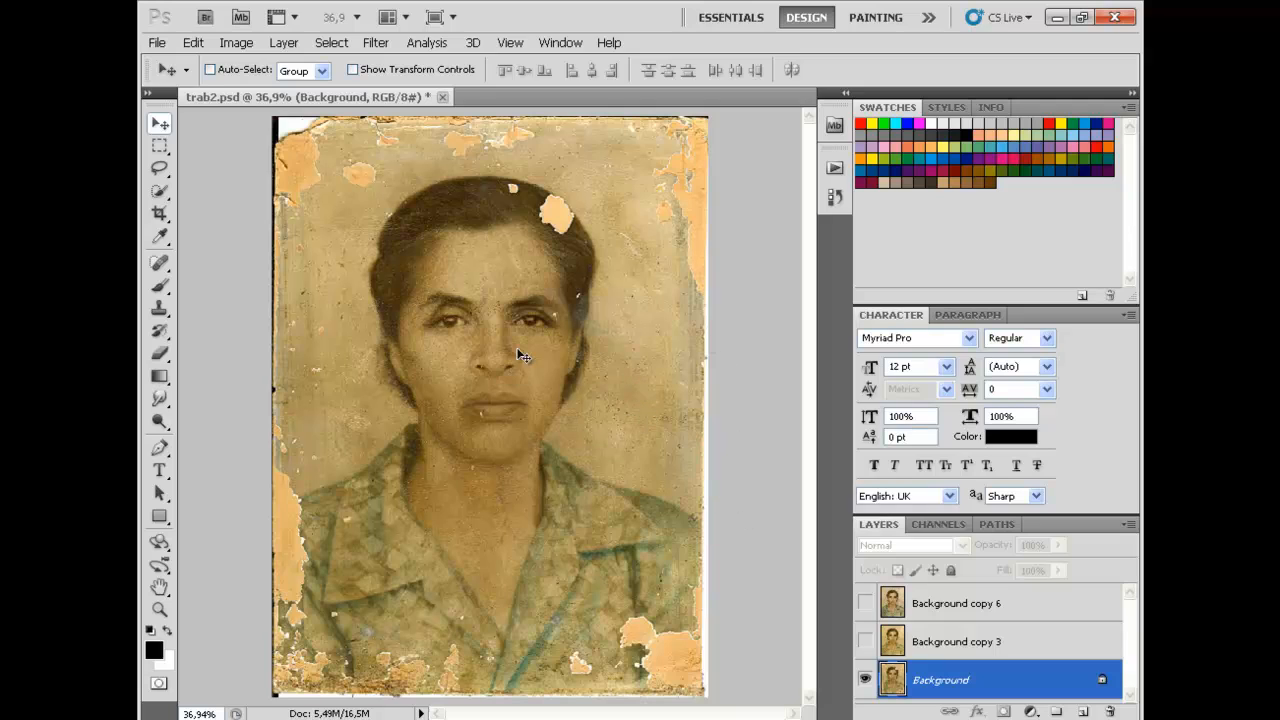
# Toggle the visibility of Background copy 3 and Background copy 6 to compare the restored versions with the damaged original.
pyautogui.click(866, 641)
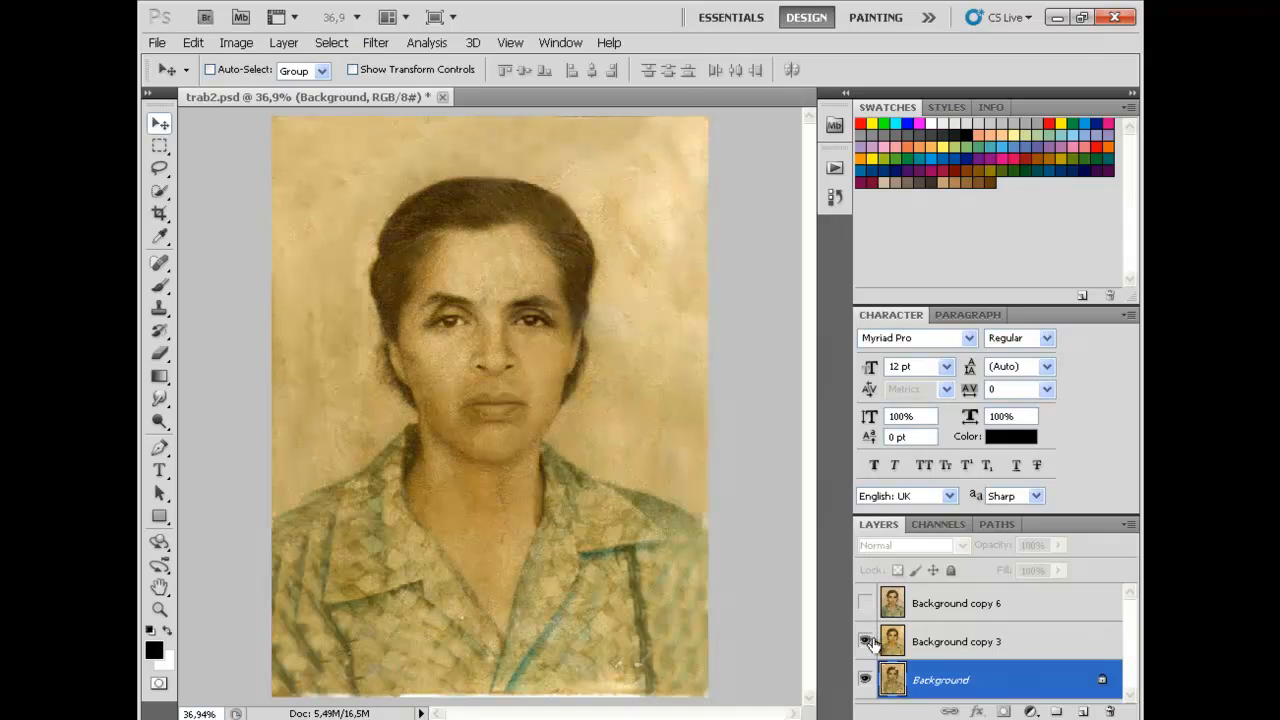
pyautogui.click(866, 641)
pyautogui.click(865, 603)
pyautogui.click(865, 604)
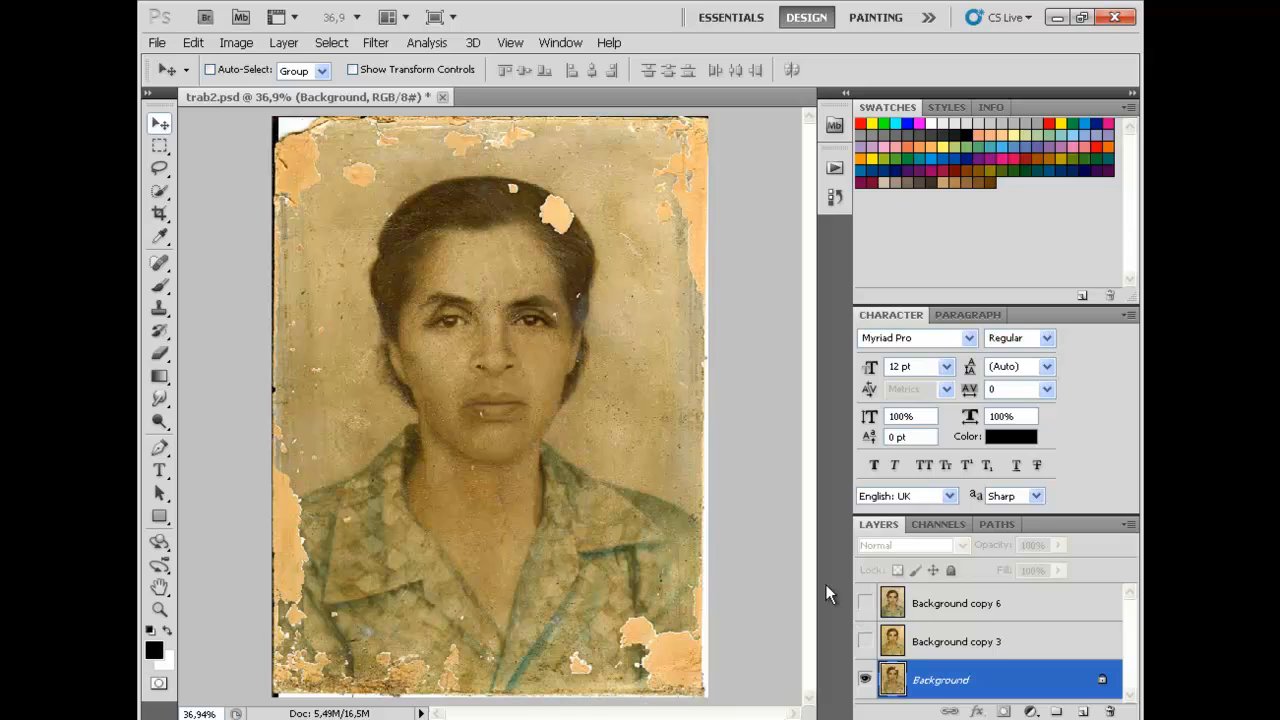
pyautogui.click(865, 604)
pyautogui.click(865, 604)
pyautogui.click(865, 604)
pyautogui.click(865, 604)
pyautogui.click(865, 604)
pyautogui.click(865, 604)
pyautogui.click(940, 604)
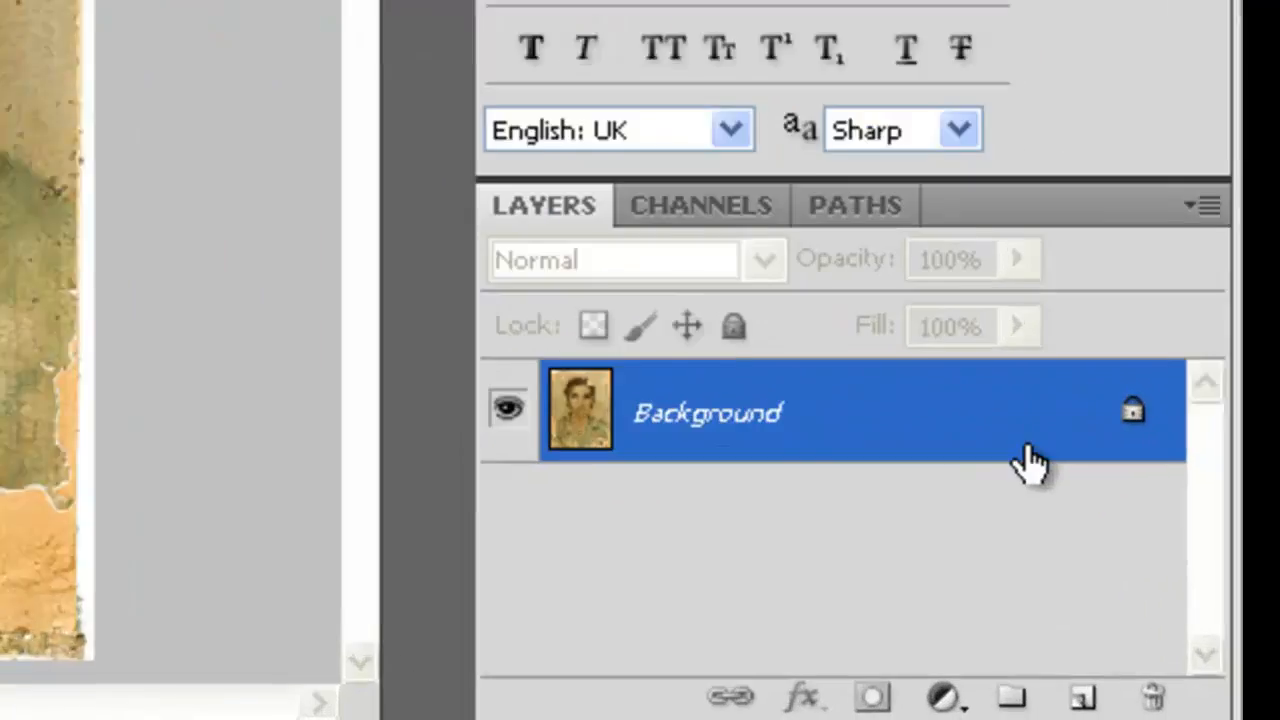
# Duplicate the Background layer and inspect the damage on the face and hair at 100% zoom.
pyautogui.moveTo(1030, 460); pyautogui.dragTo(1090, 697)
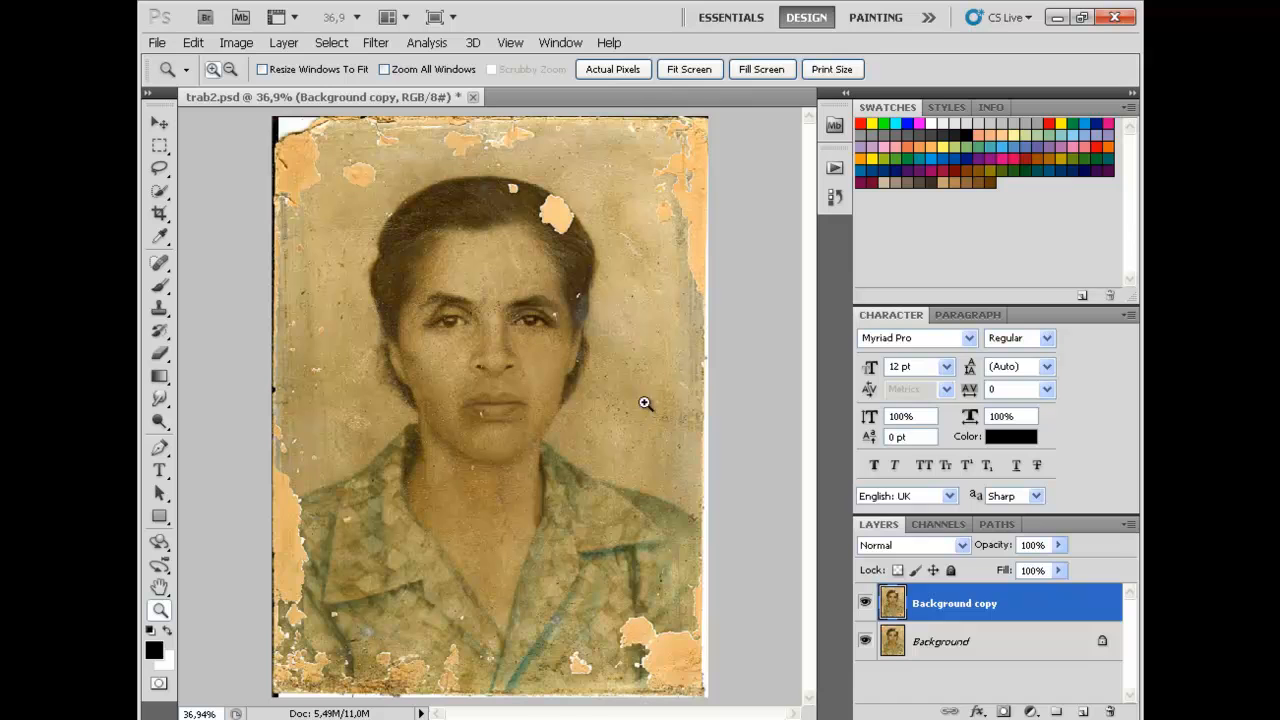
pyautogui.click(612, 72)
pyautogui.scroll(3, 597, 384)
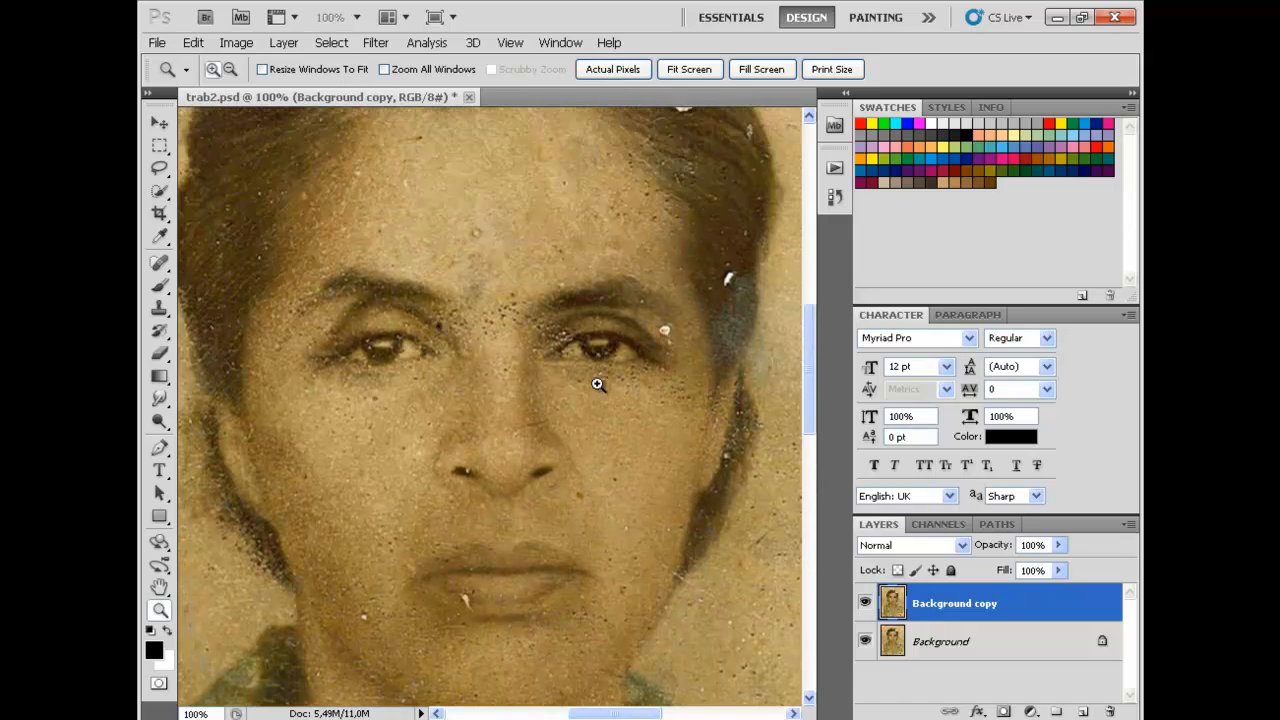
pyautogui.scroll(4, 597, 384)
pyautogui.scroll(2, 526, 342)
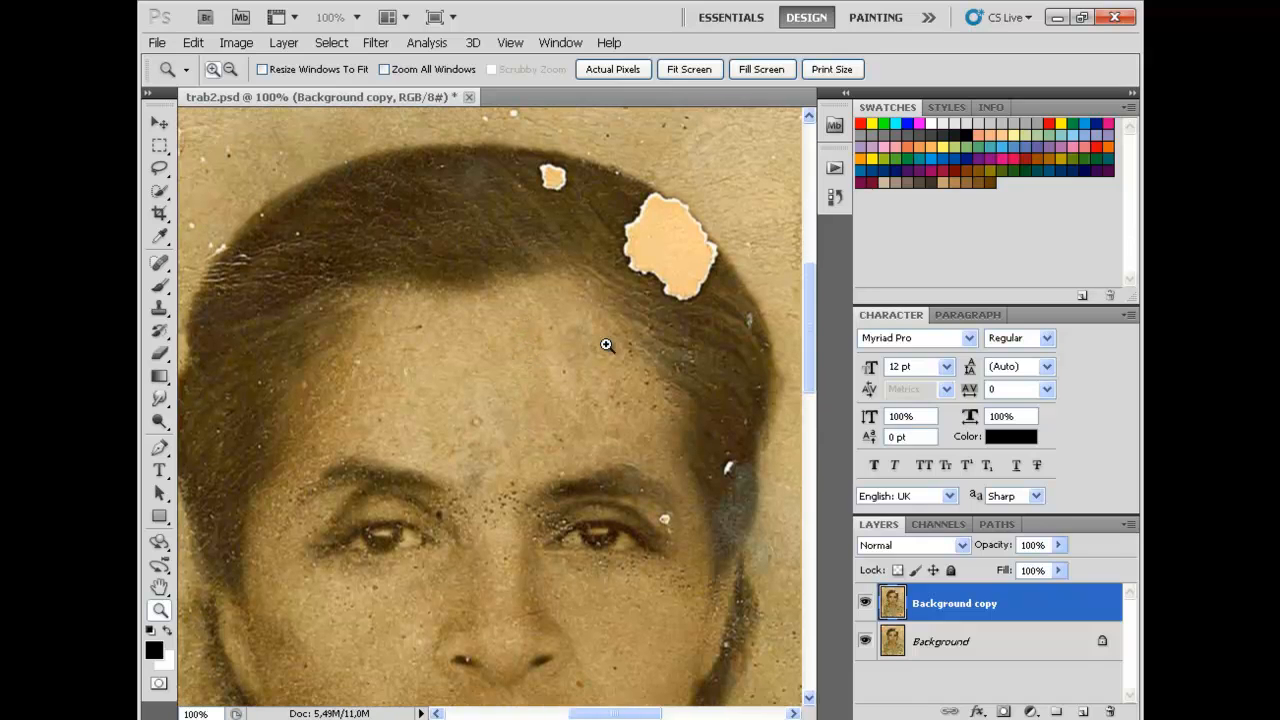
pyautogui.scroll(-1, 606, 346)
pyautogui.scroll(-3, 606, 346)
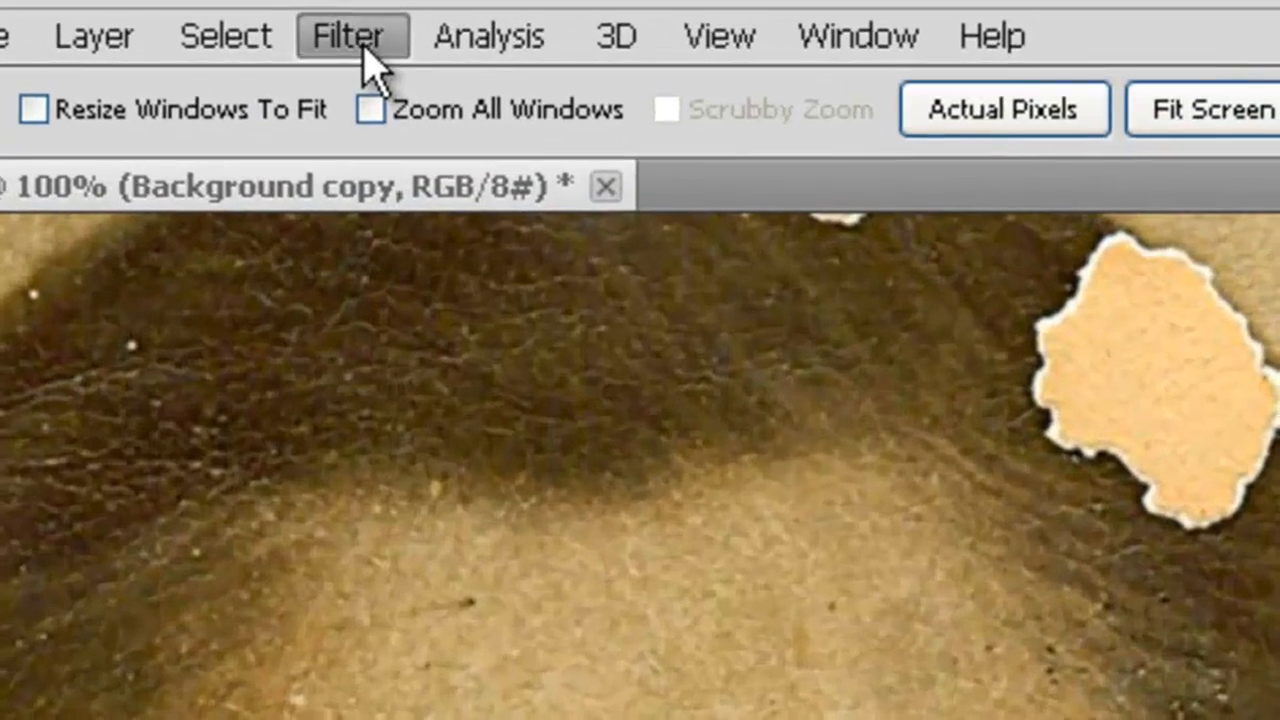
# Apply Dust & Scratches to Background copy with radius 4 pixels and threshold 21 levels, and compare it with the original Background.
pyautogui.click(375, 42)
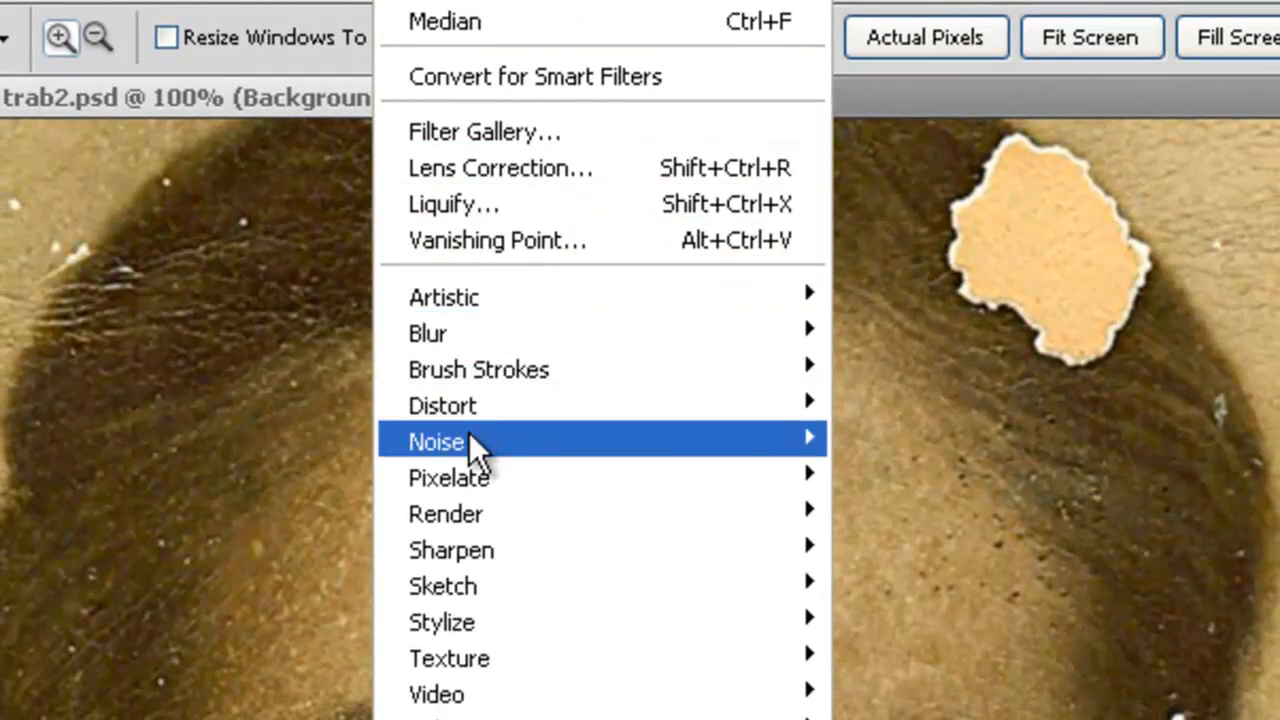
pyautogui.moveTo(450, 501)
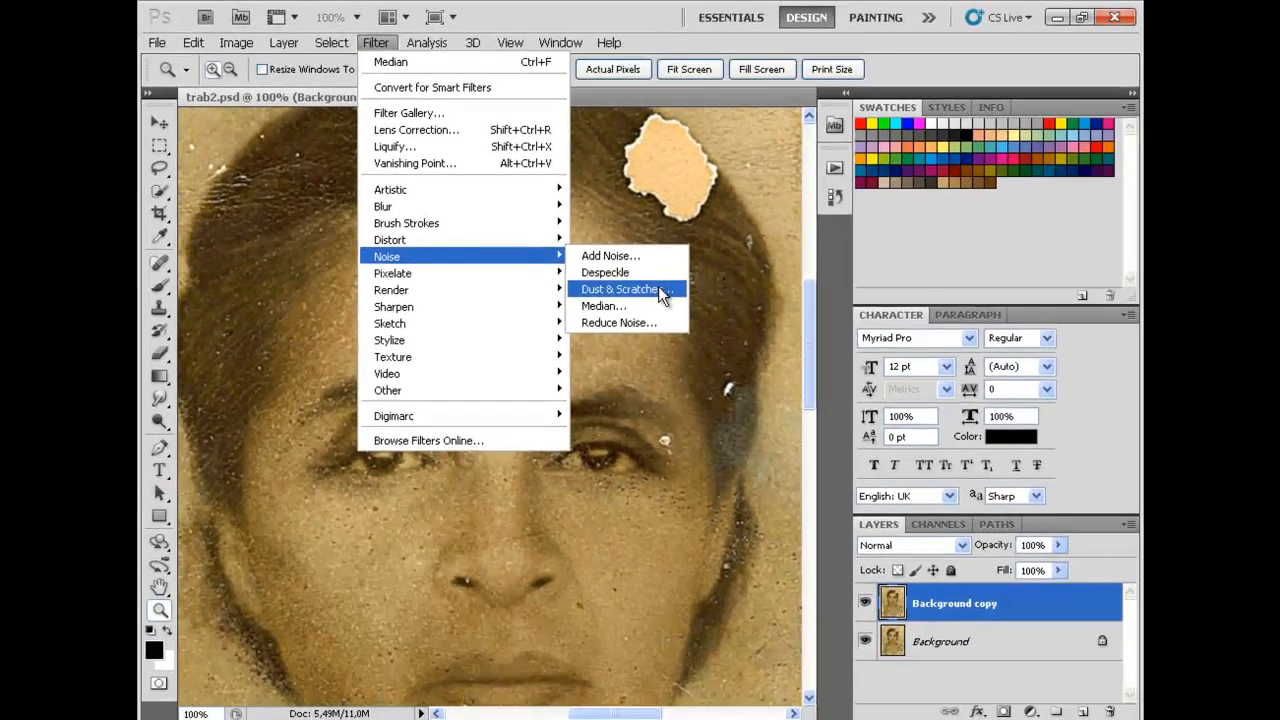
pyautogui.click(940, 462)
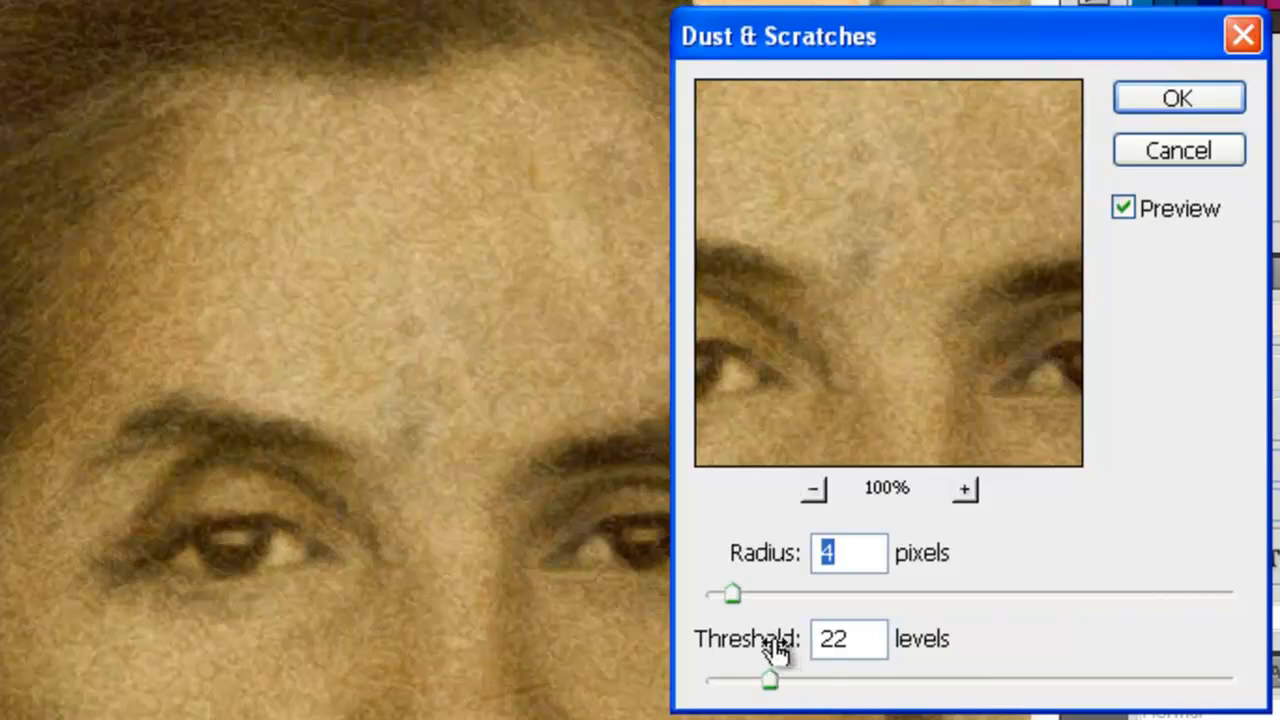
pyautogui.moveTo(766, 681); pyautogui.dragTo(768, 681)
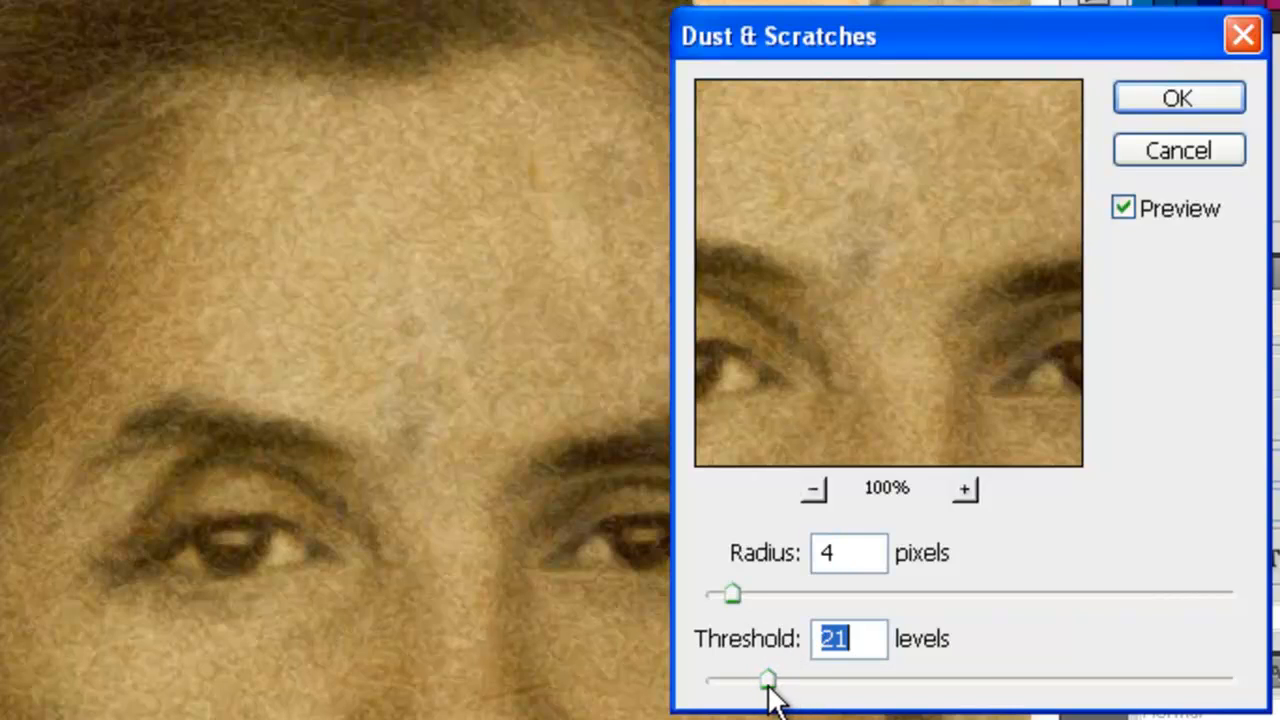
pyautogui.click(1232, 97)
pyautogui.click(865, 604)
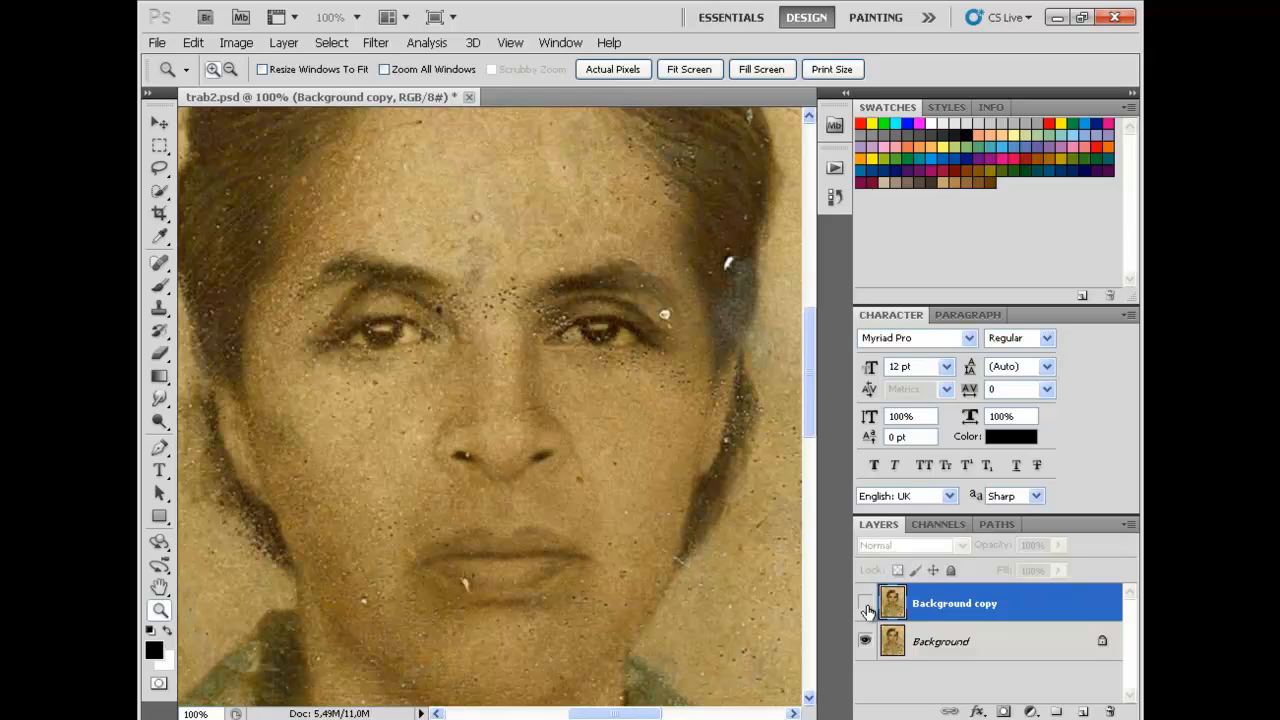
pyautogui.click(865, 604)
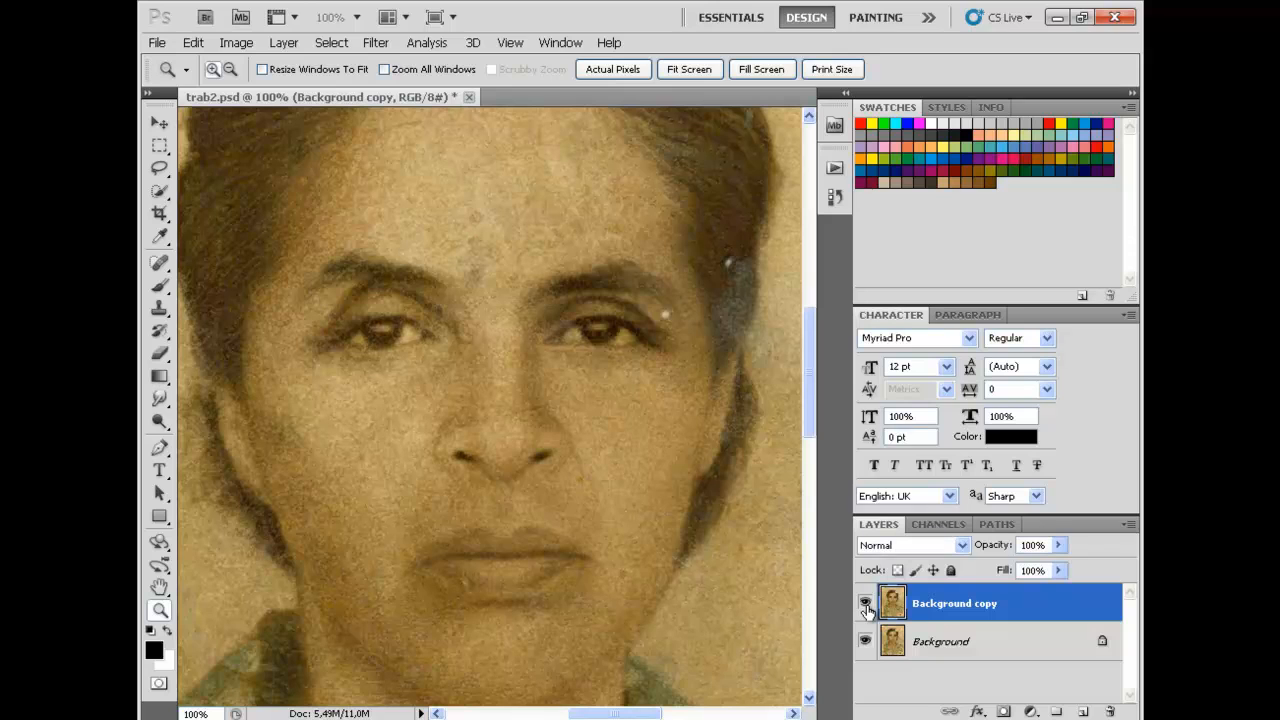
pyautogui.click(866, 605)
pyautogui.click(866, 605)
pyautogui.click(866, 605)
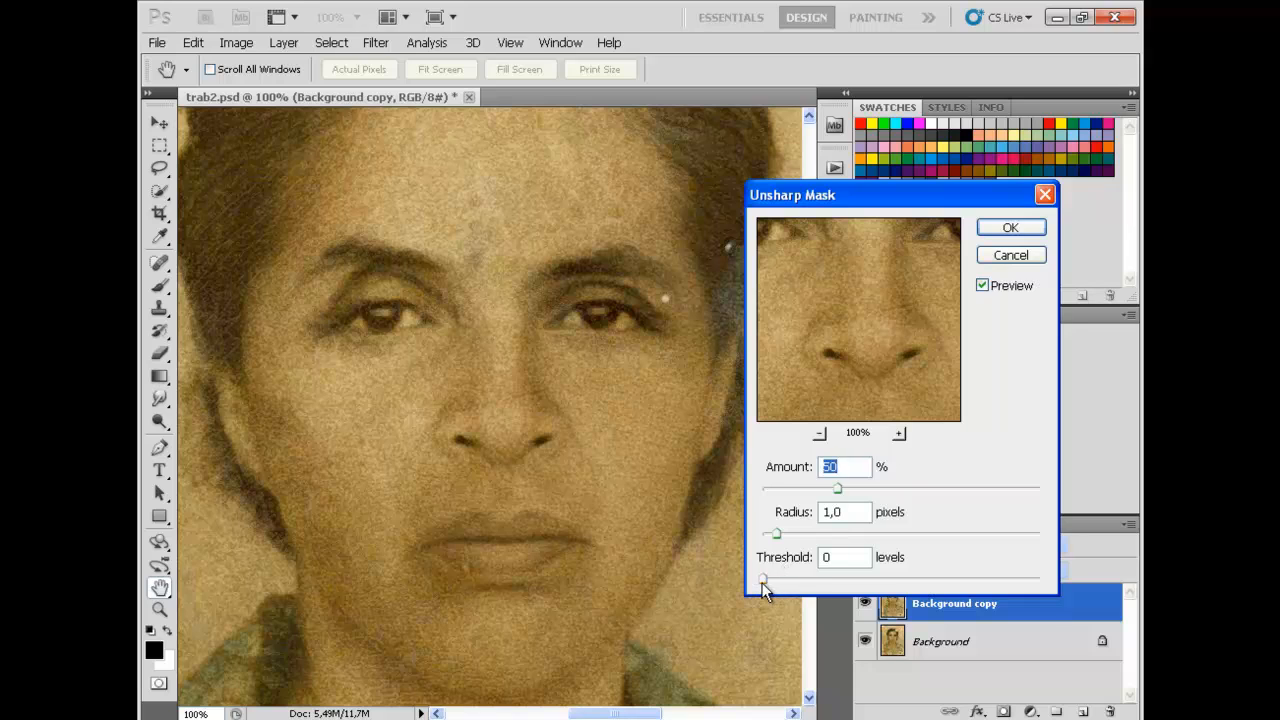
# Sharpen Background copy with Unsharp Mask at amount 50%, radius 1.0 pixels and a slightly raised threshold, and inspect the face and hair.
pyautogui.moveTo(766, 585); pyautogui.dragTo(795, 585)
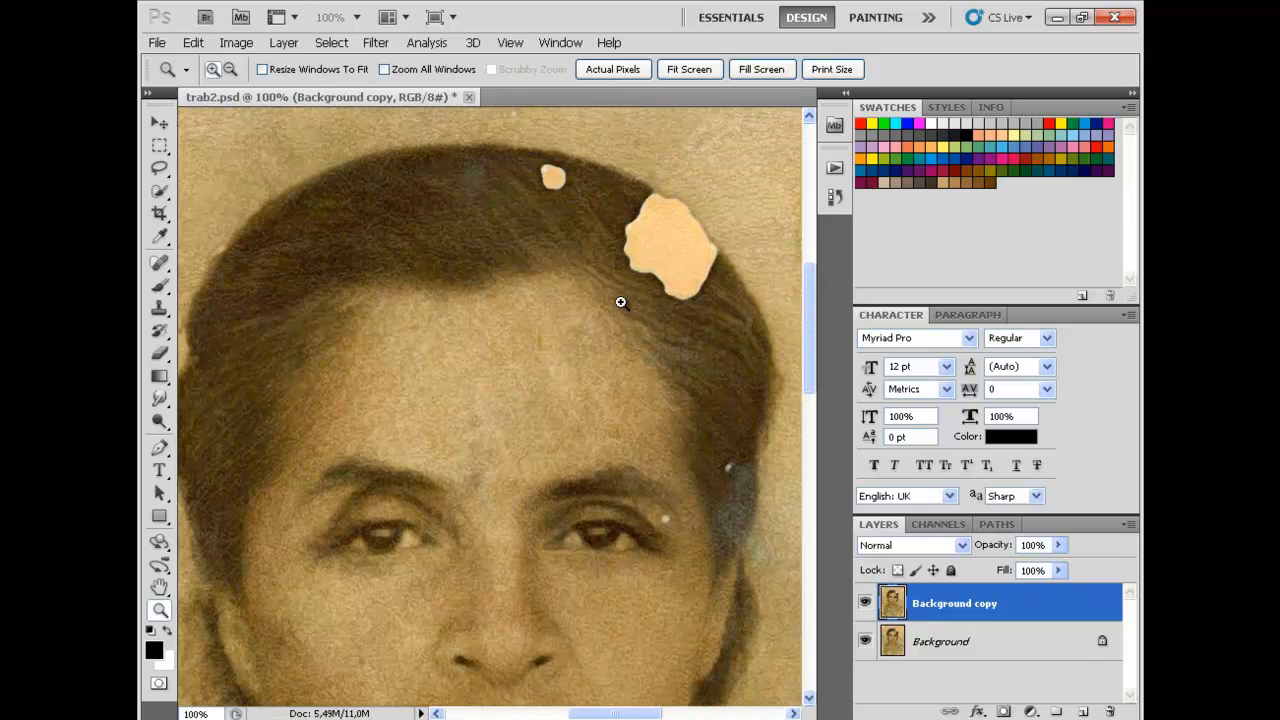
pyautogui.scroll(3, 568, 203)
pyautogui.scroll(-2, 568, 205)
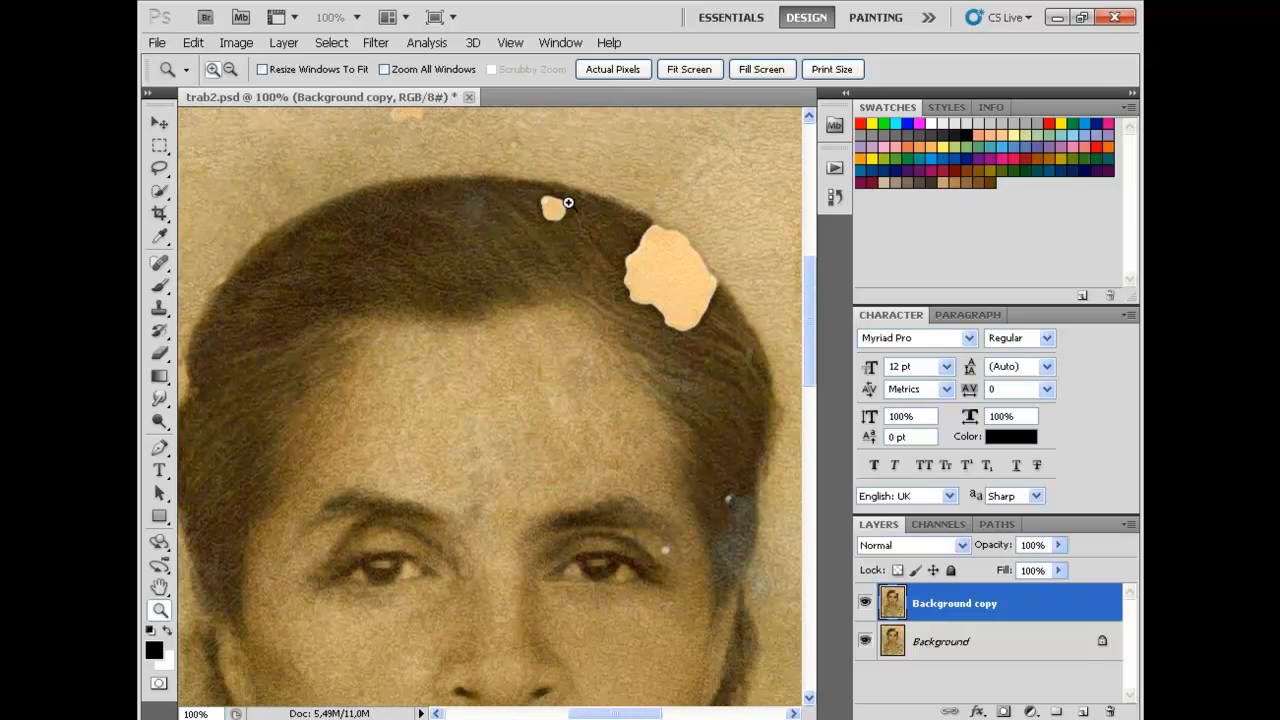
pyautogui.scroll(-5, 568, 203)
pyautogui.scroll(2, 570, 205)
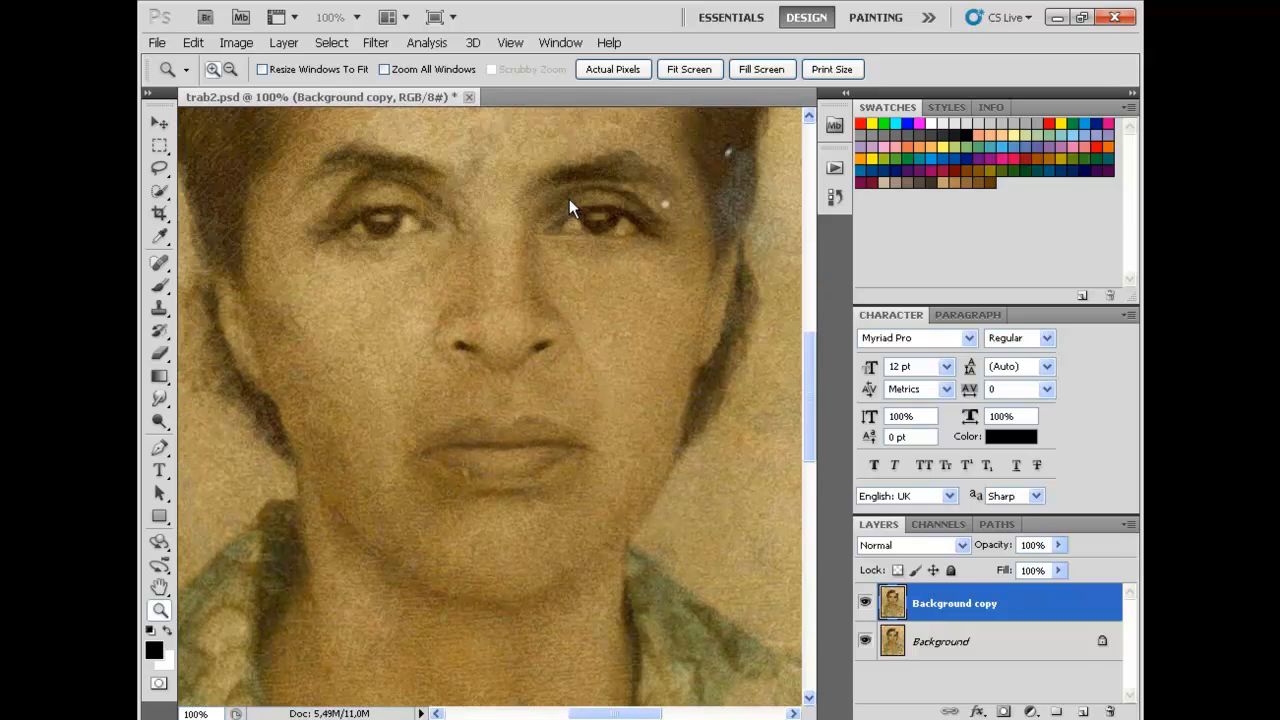
# Choose the Patch tool and outline several areas in new-selection mode, one after another, around the isolated orange spot beside the hair.
pyautogui.keyDown('alt'); pyautogui.click(569, 199); pyautogui.keyUp('alt')
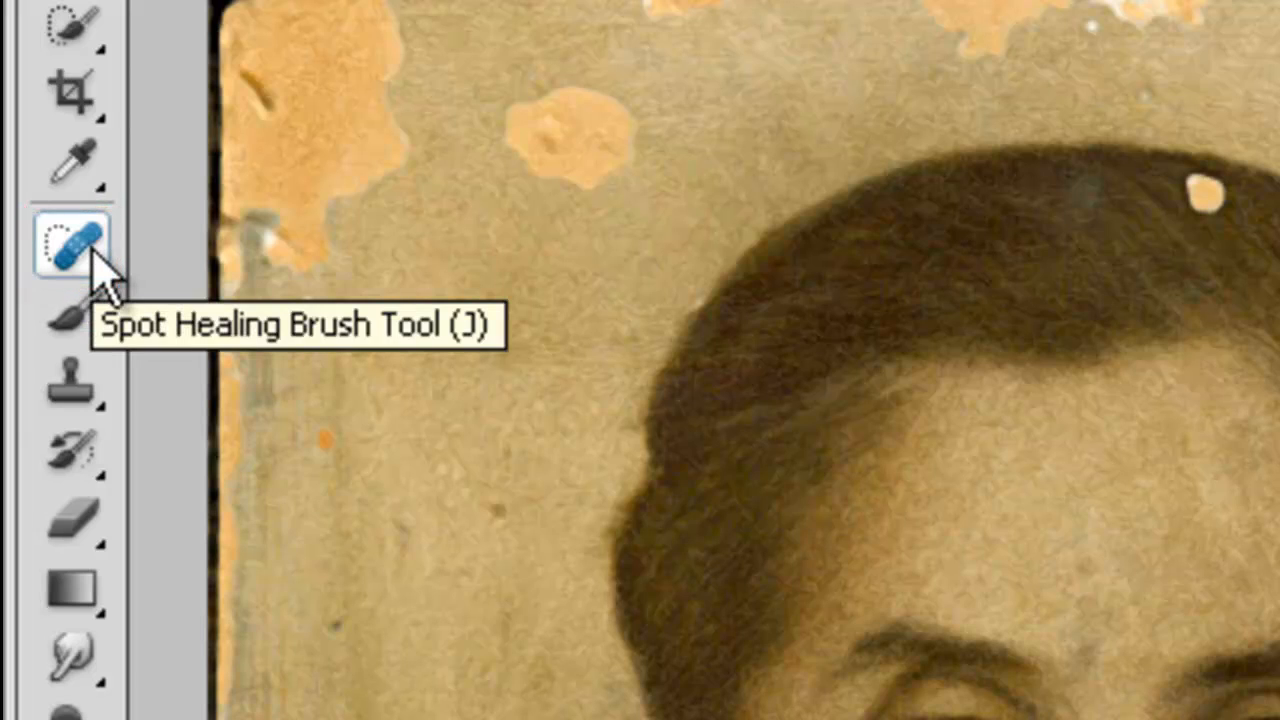
pyautogui.click(94, 262)
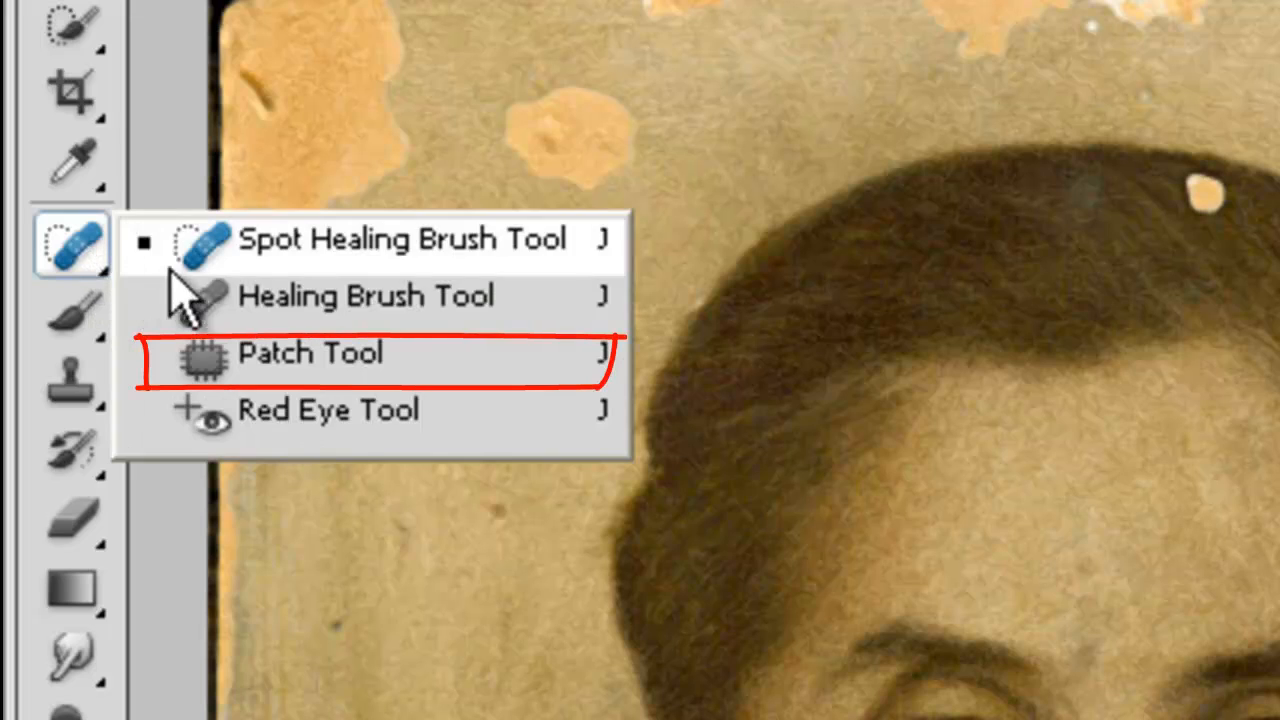
pyautogui.click(450, 356)
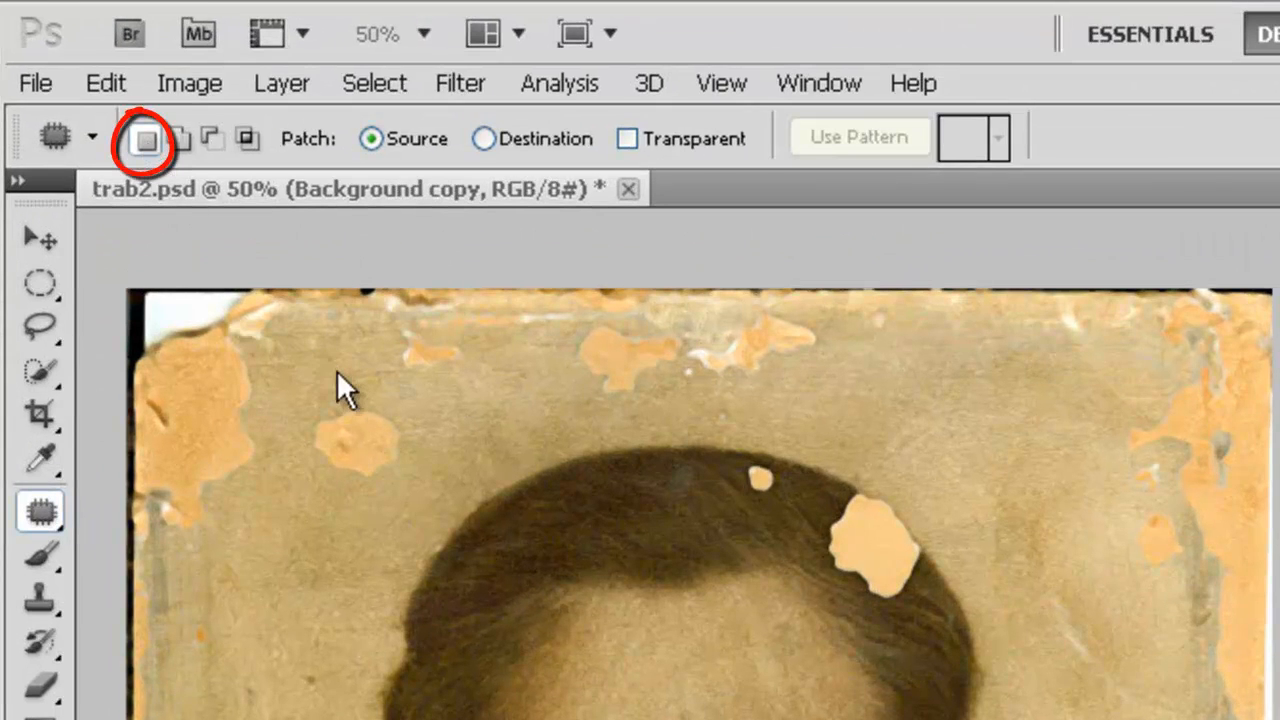
pyautogui.moveTo(352, 392)
pyautogui.mouseDown()
pyautogui.moveTo(312, 389)
pyautogui.moveTo(282, 431)
pyautogui.moveTo(329, 531)
pyautogui.moveTo(382, 523)
pyautogui.moveTo(414, 481)
pyautogui.moveTo(404, 421)
pyautogui.moveTo(352, 378)
pyautogui.mouseUp()
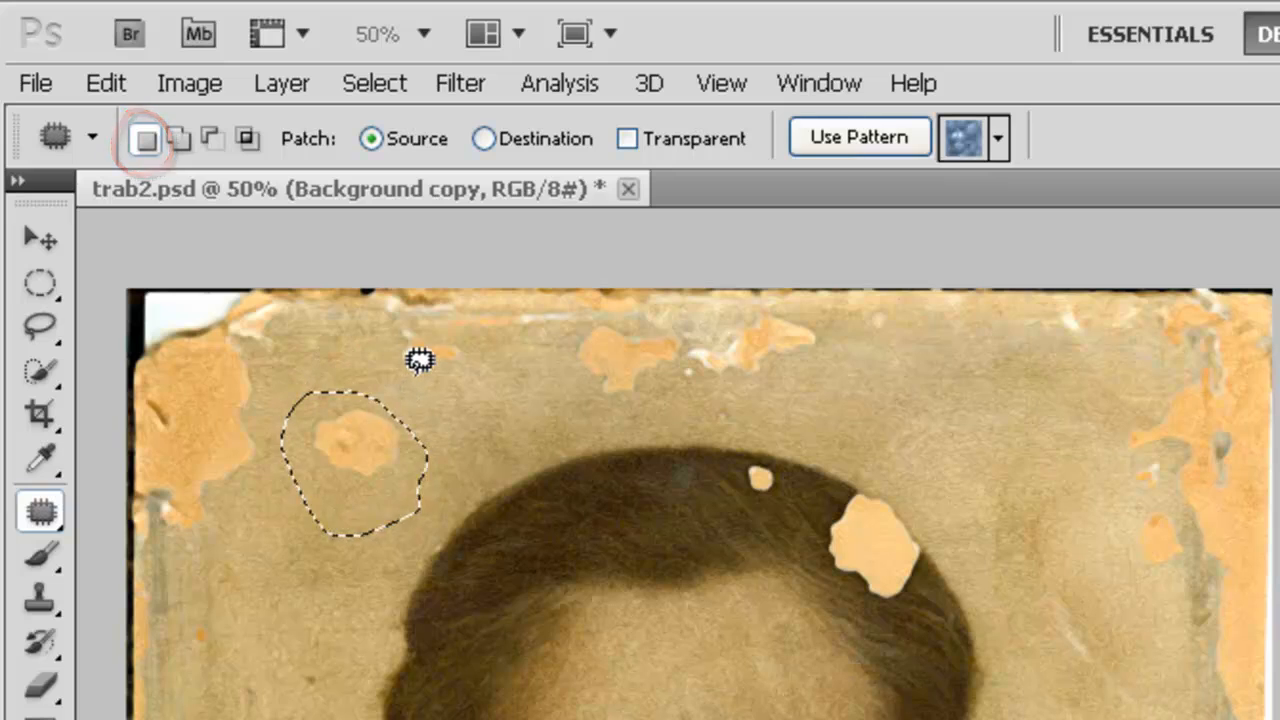
pyautogui.moveTo(423, 352)
pyautogui.mouseDown()
pyautogui.moveTo(394, 363)
pyautogui.moveTo(397, 477)
pyautogui.moveTo(509, 438)
pyautogui.moveTo(463, 371)
pyautogui.moveTo(416, 358)
pyautogui.mouseUp()
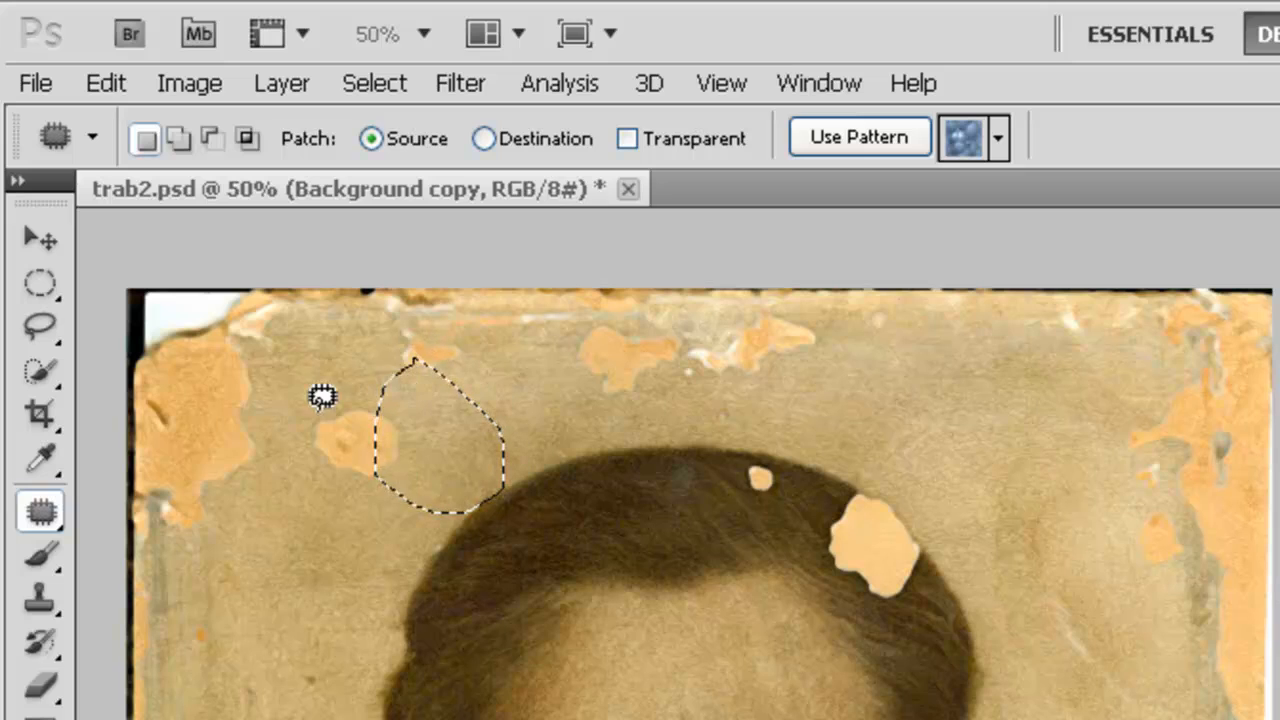
pyautogui.moveTo(220, 479)
pyautogui.mouseDown()
pyautogui.moveTo(278, 540)
pyautogui.moveTo(350, 526)
pyautogui.moveTo(377, 420)
pyautogui.moveTo(293, 390)
pyautogui.moveTo(223, 408)
pyautogui.moveTo(220, 478)
pyautogui.mouseUp()
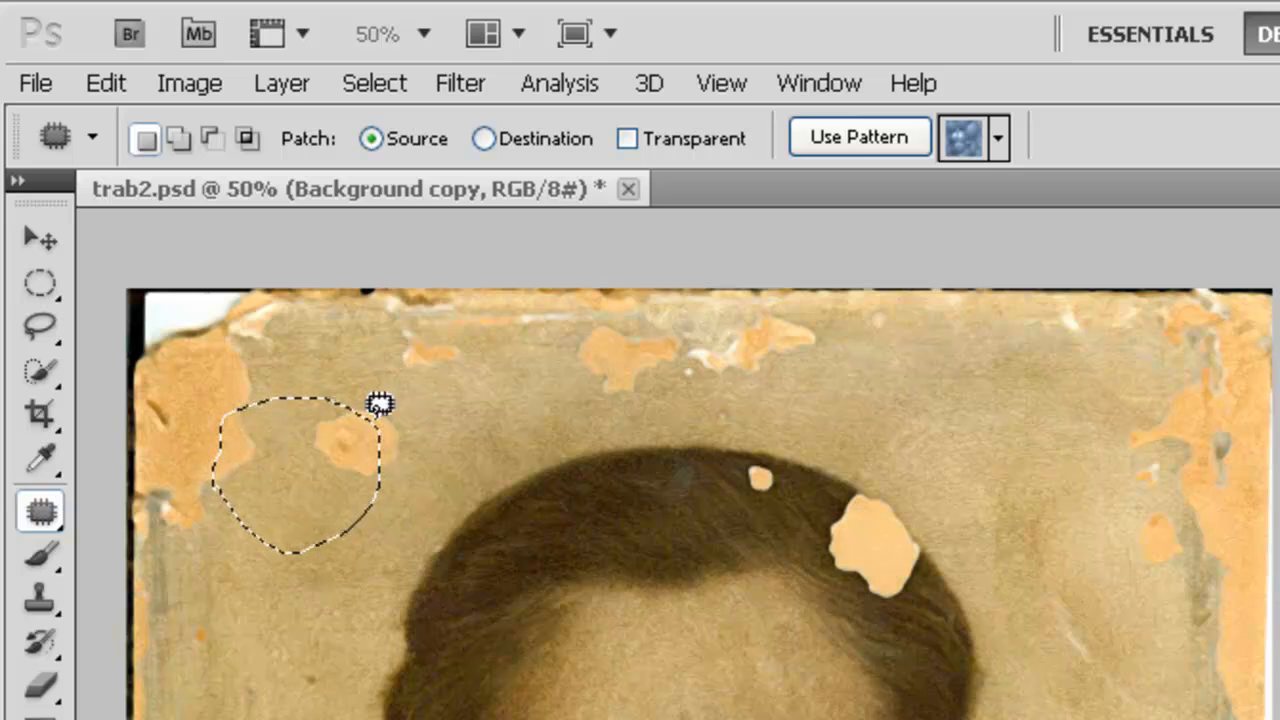
# Set the Patch tool to add to the selection and outline two more areas, one above the hair and one across the hairline.
pyautogui.click(179, 143)
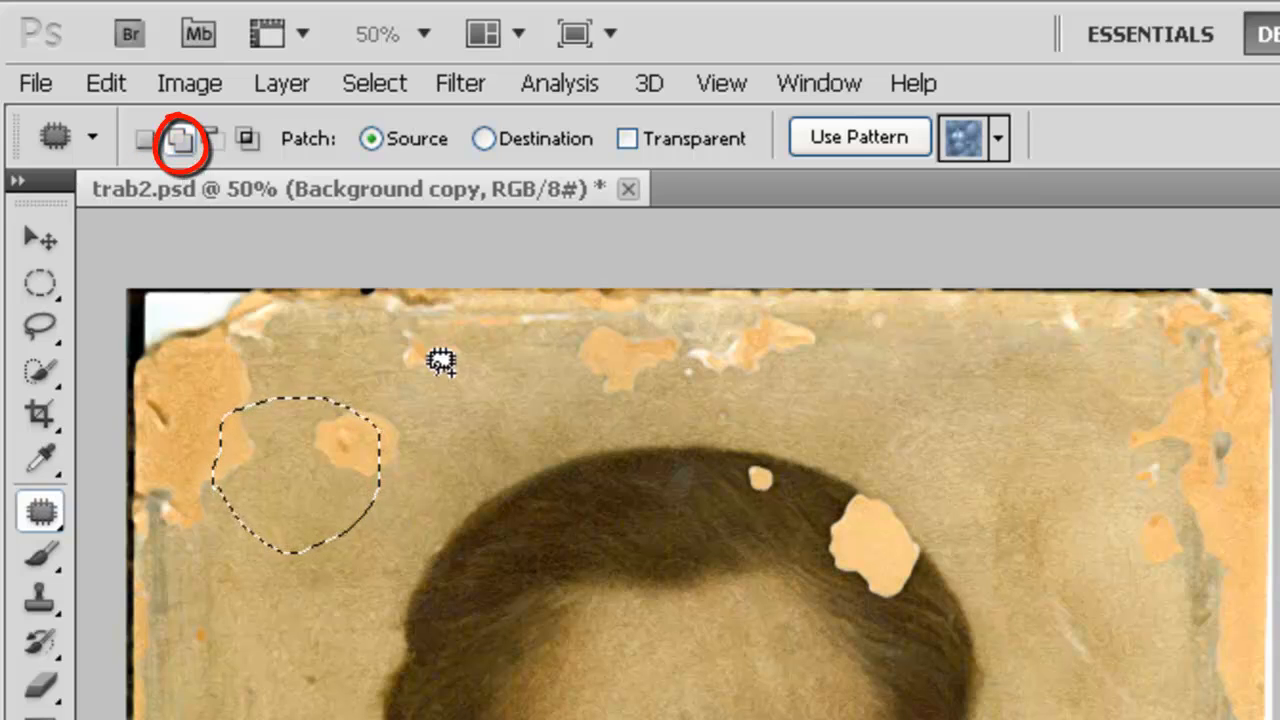
pyautogui.moveTo(447, 360)
pyautogui.mouseDown()
pyautogui.moveTo(409, 413)
pyautogui.moveTo(444, 479)
pyautogui.moveTo(494, 499)
pyautogui.moveTo(528, 437)
pyautogui.moveTo(502, 379)
pyautogui.moveTo(431, 372)
pyautogui.mouseUp()
pyautogui.moveTo(398, 575)
pyautogui.mouseDown()
pyautogui.moveTo(563, 606)
pyautogui.moveTo(426, 553)
pyautogui.moveTo(402, 587)
pyautogui.moveTo(389, 570)
pyautogui.mouseUp()
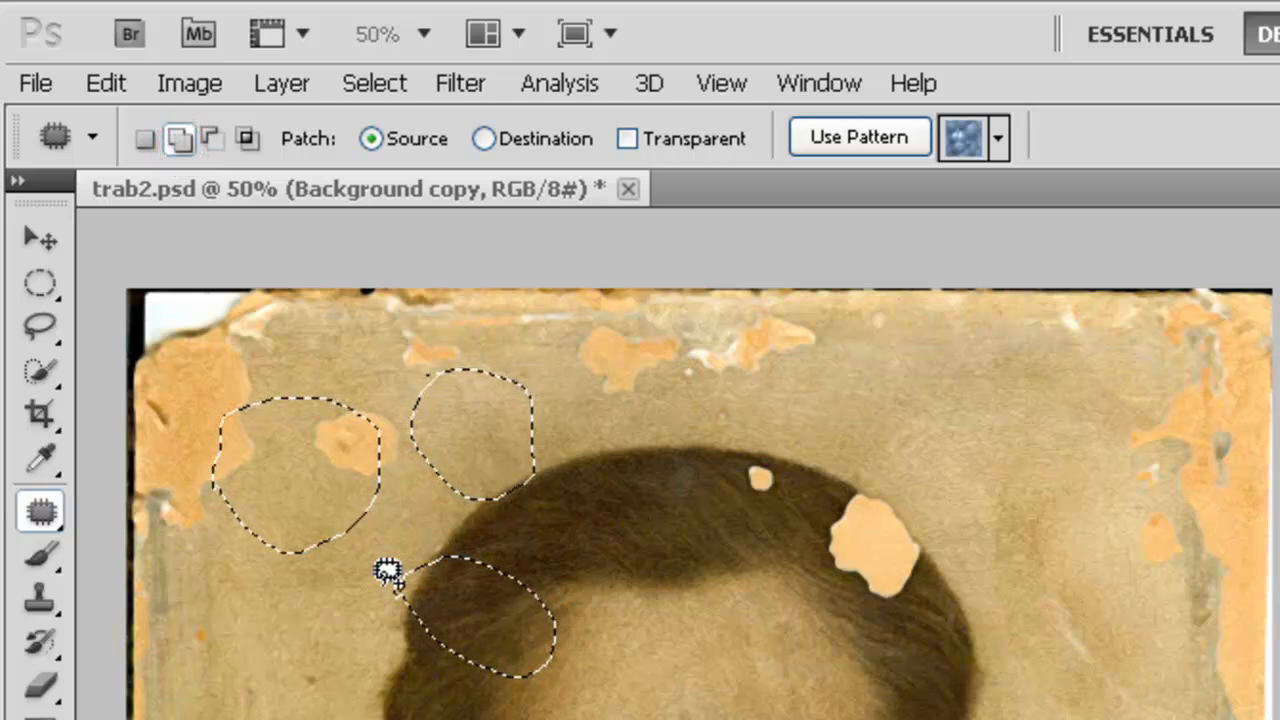